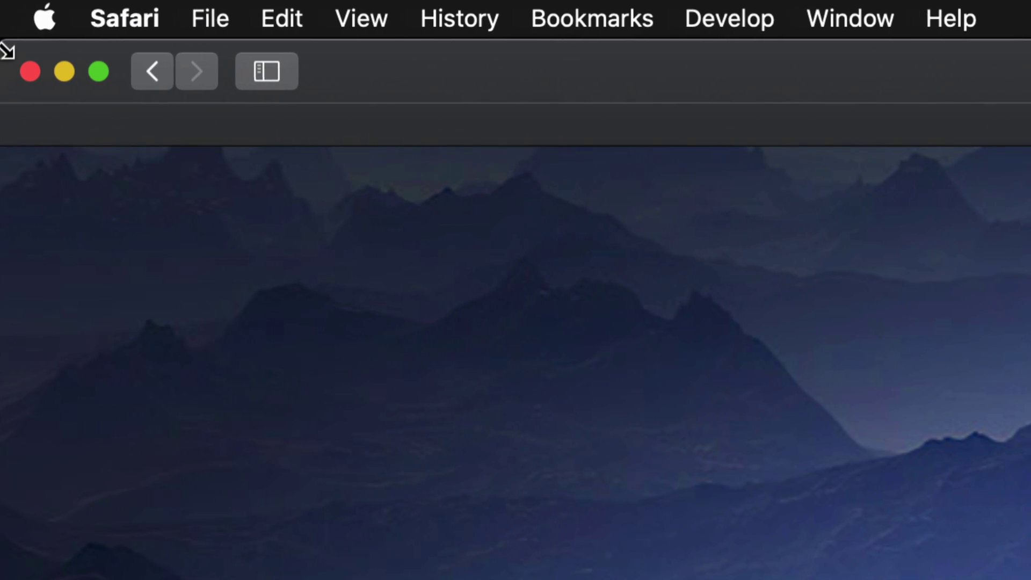
# Open the Apple menu from the menu bar.
pyautogui.click(36, 20)
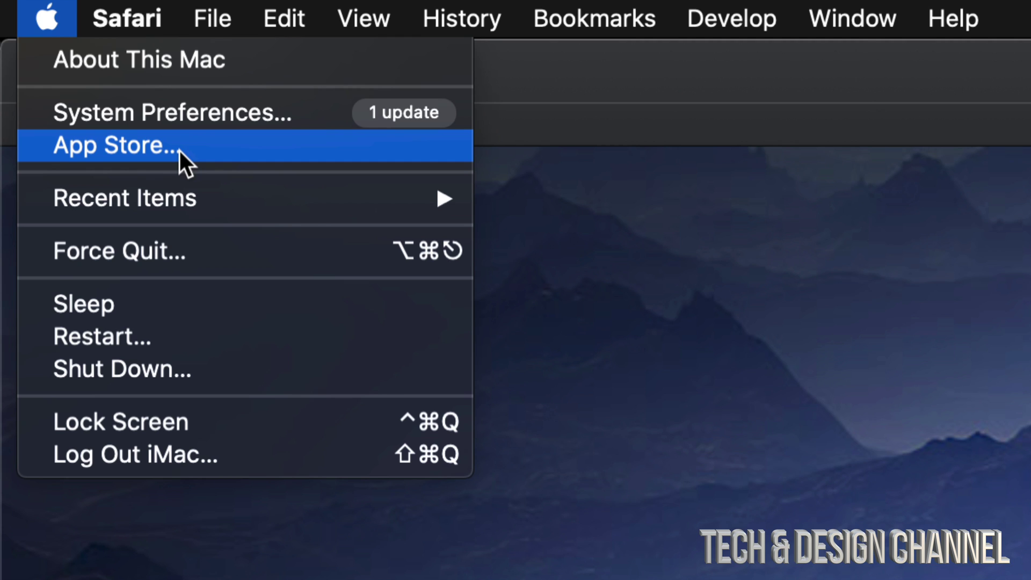
# Open System Preferences and go to the Software Update pane.
pyautogui.click(199, 125)
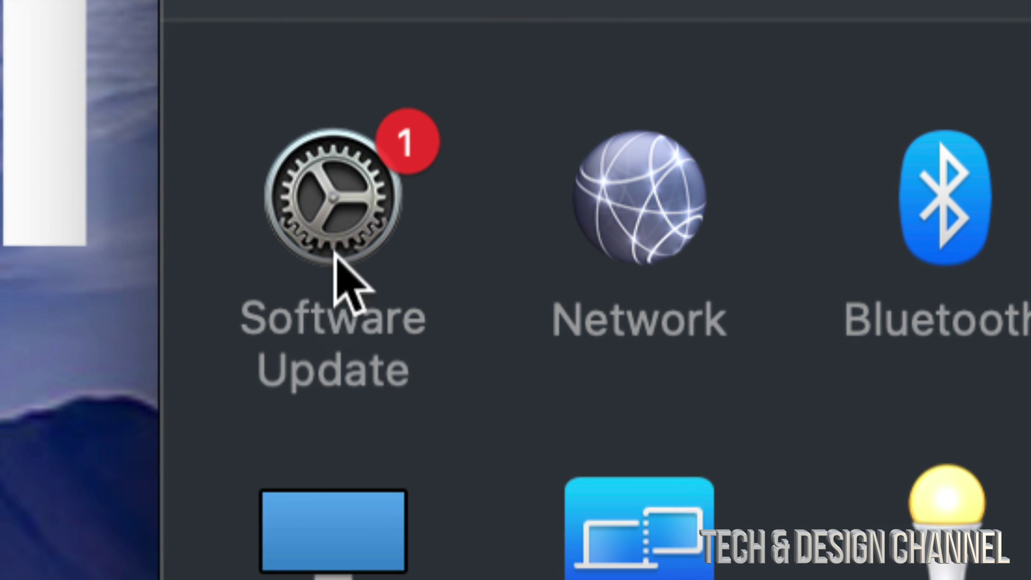
pyautogui.click(309, 182)
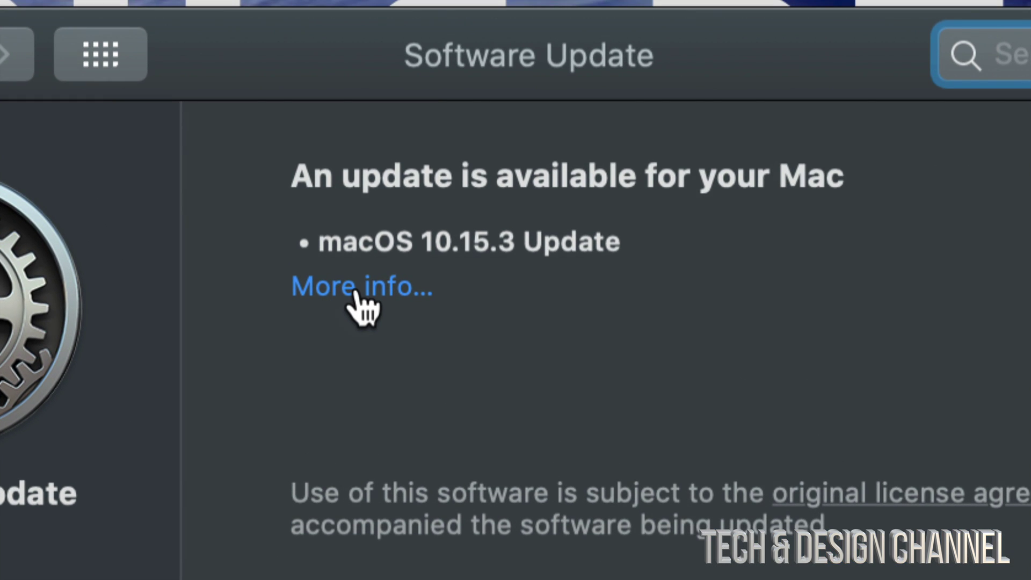
# View the details of the 2.96 GB macOS 10.15.3 Update.
pyautogui.click(359, 292)
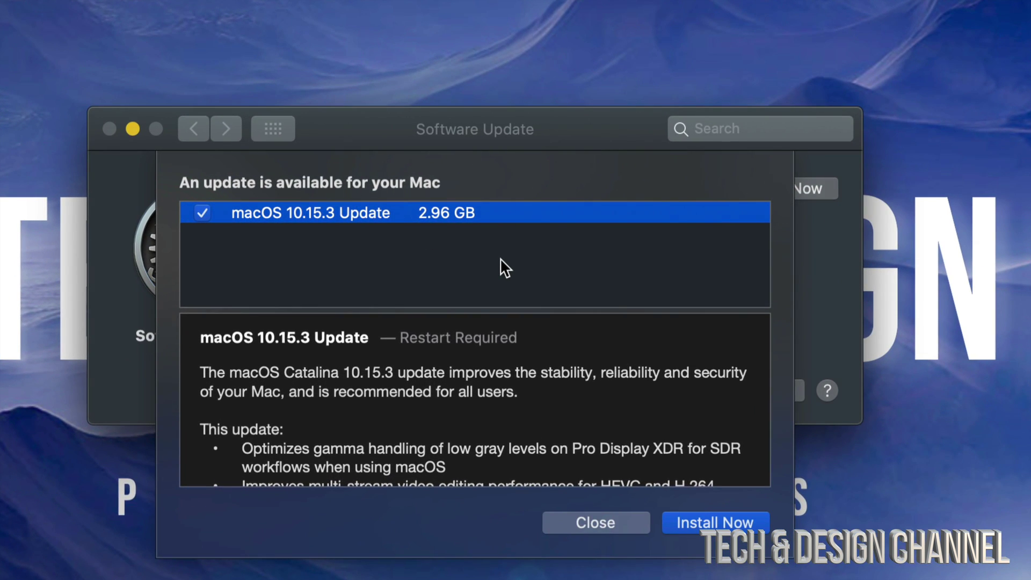
pyautogui.scroll(-2, 503, 370)
pyautogui.scroll(-3, 505, 370)
pyautogui.scroll(-4, 503, 370)
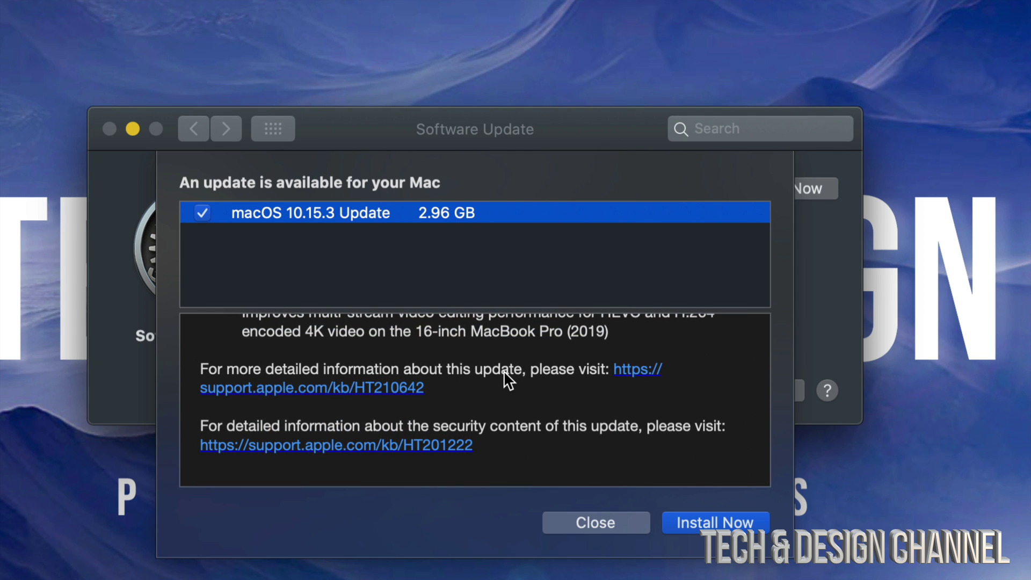
pyautogui.scroll(10, 504, 371)
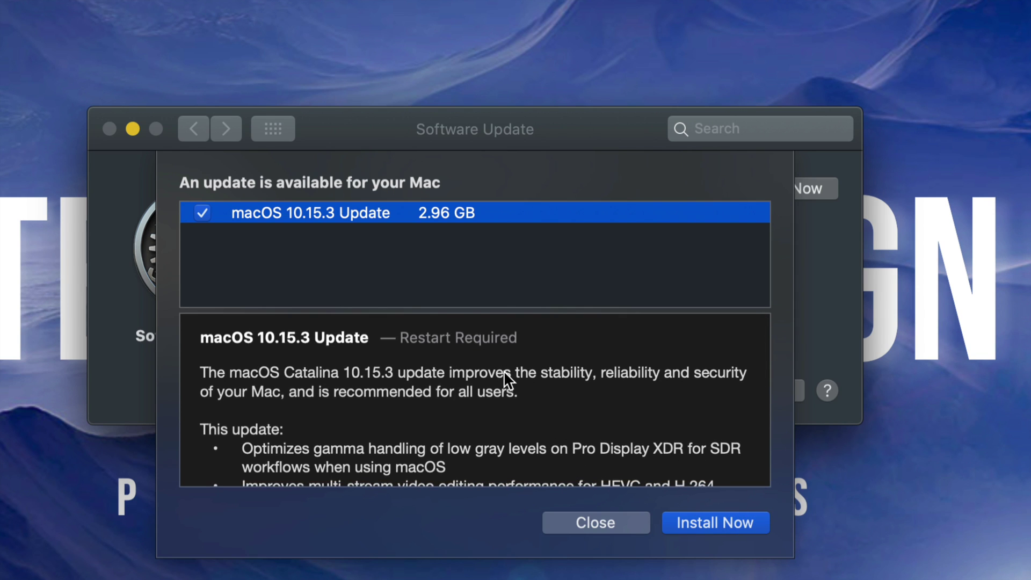
pyautogui.scroll(-1, 504, 371)
pyautogui.scroll(-2, 503, 371)
pyautogui.scroll(-5, 503, 370)
pyautogui.scroll(-1, 505, 372)
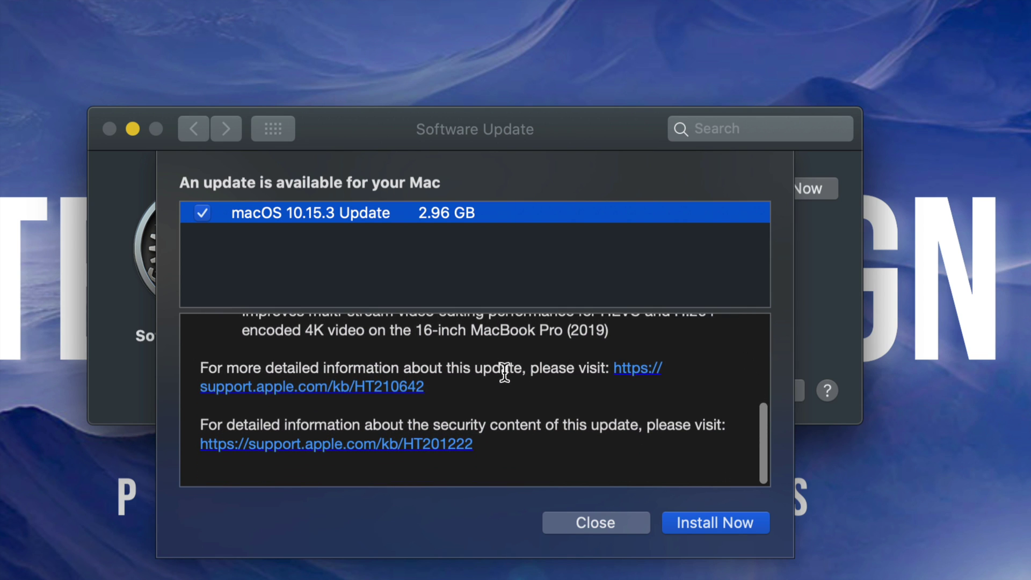
pyautogui.scroll(1, 483, 383)
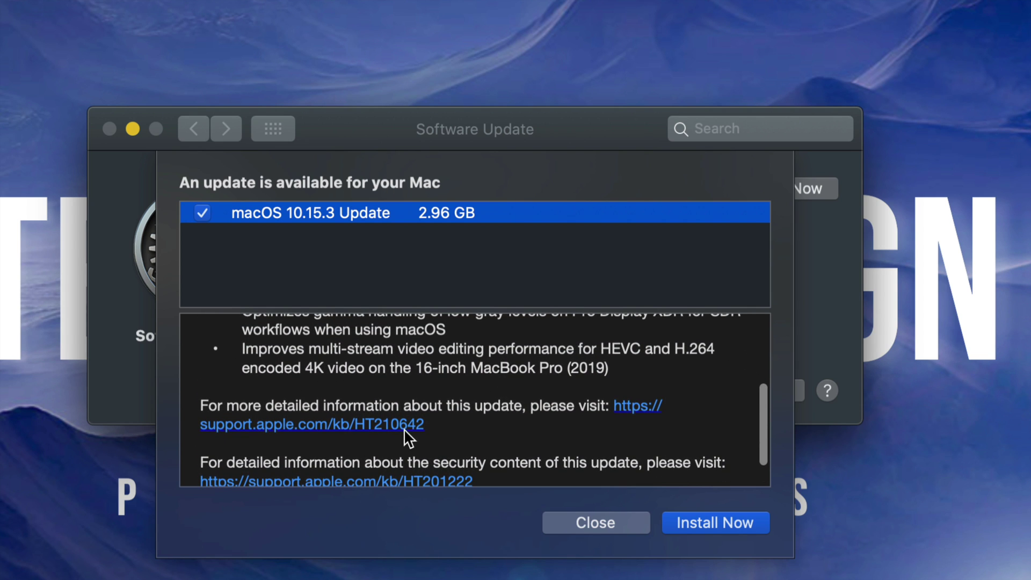
pyautogui.scroll(3, 419, 462)
pyautogui.scroll(2, 419, 461)
pyautogui.scroll(1, 419, 463)
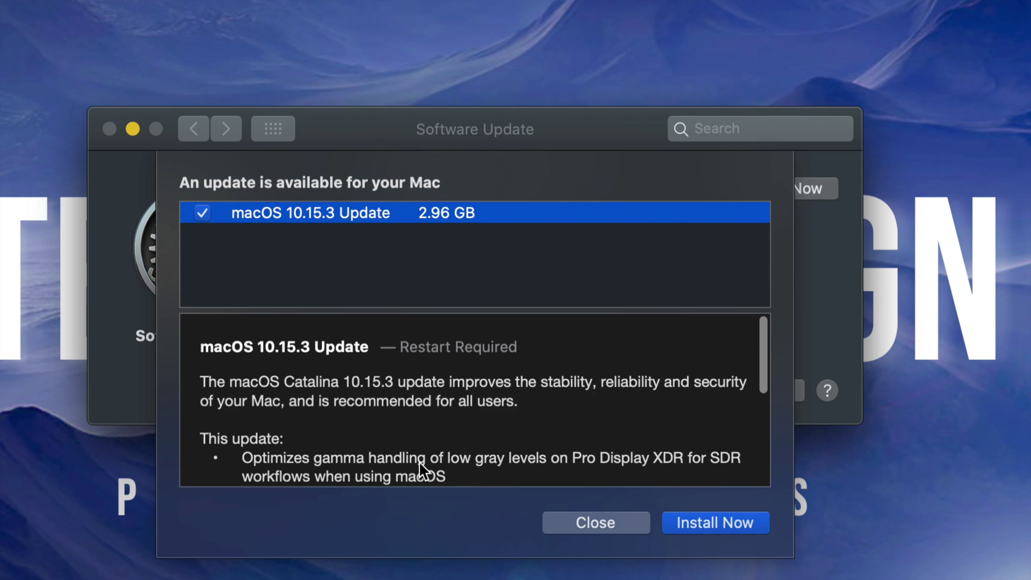
pyautogui.scroll(-1, 420, 467)
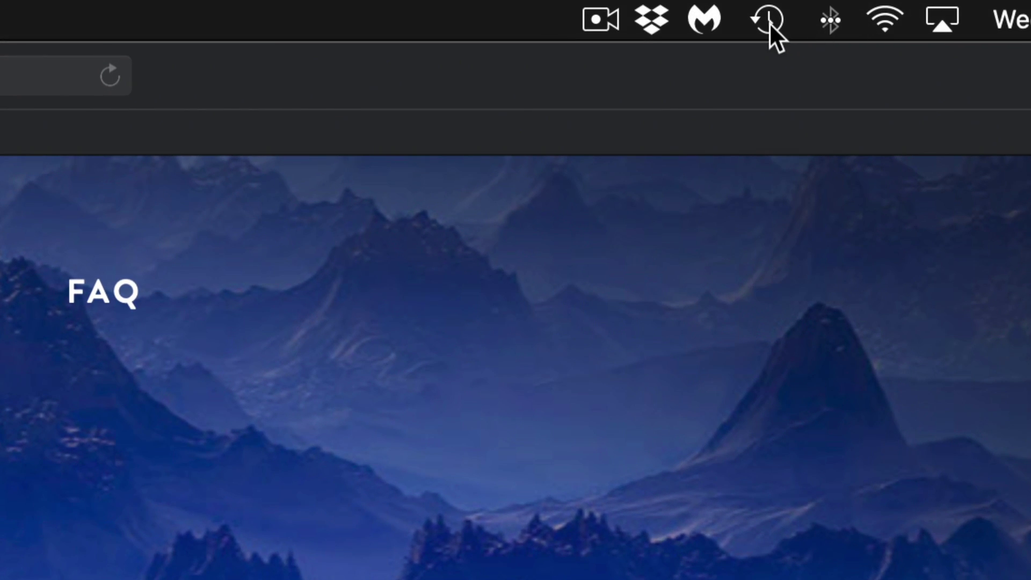
# Check the latest Time Machine backup and nudge the Software Update window left.
pyautogui.click(769, 24)
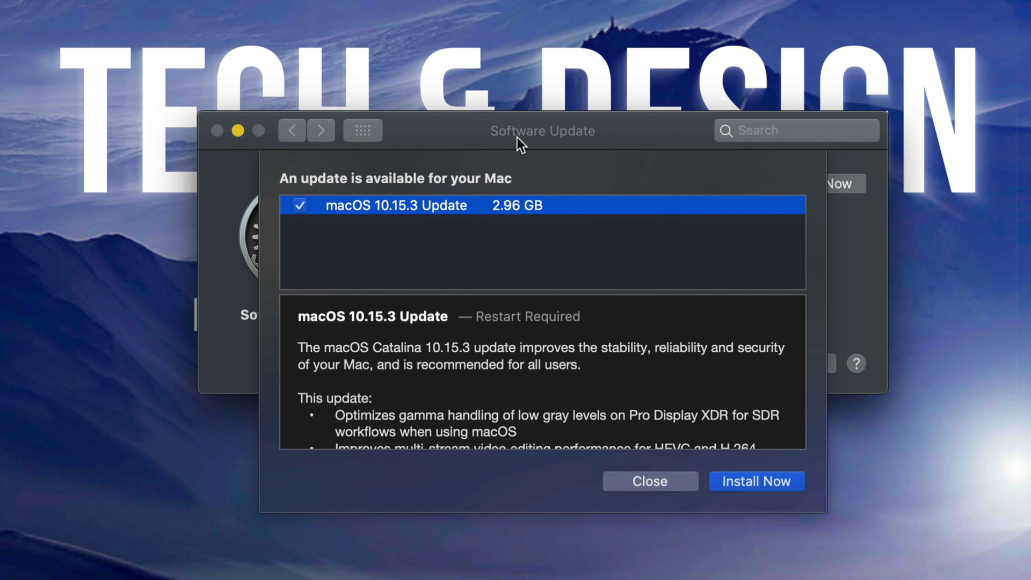
pyautogui.moveTo(517, 137); pyautogui.dragTo(492, 138)
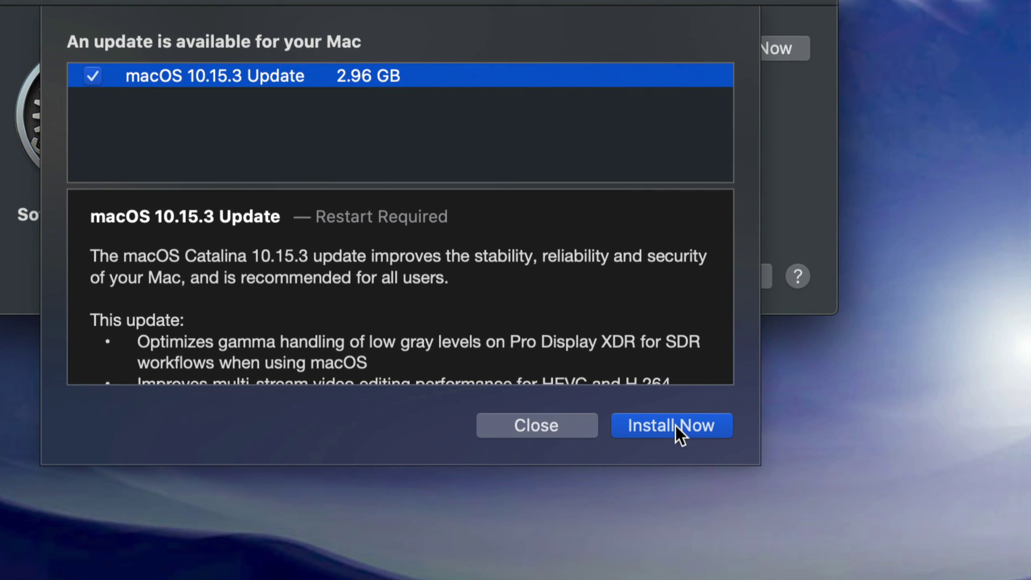
# Install the macOS 10.15.3 Update so the Mac reports it is up to date.
pyautogui.click(675, 424)
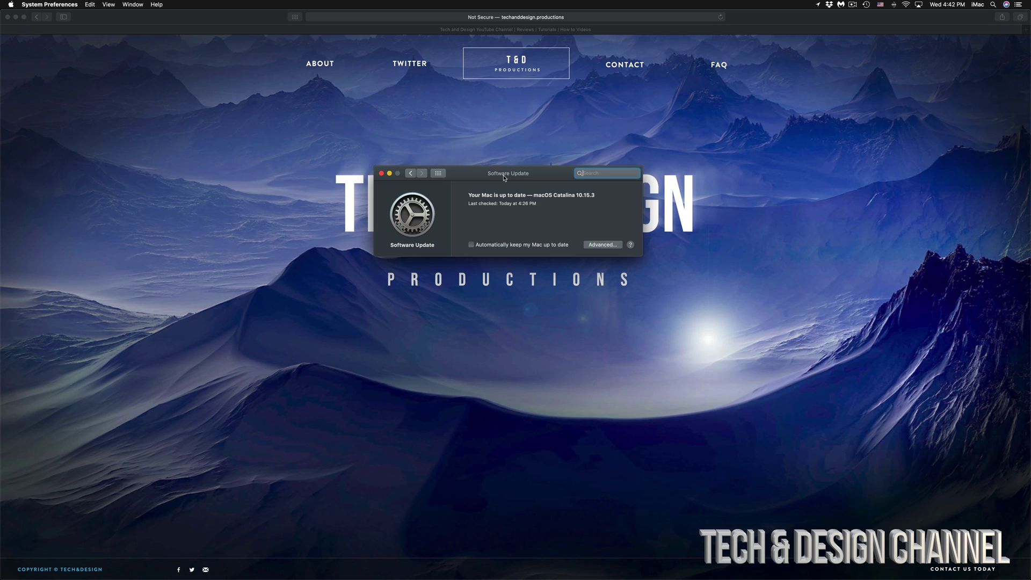
pyautogui.moveTo(504, 177); pyautogui.dragTo(506, 177)
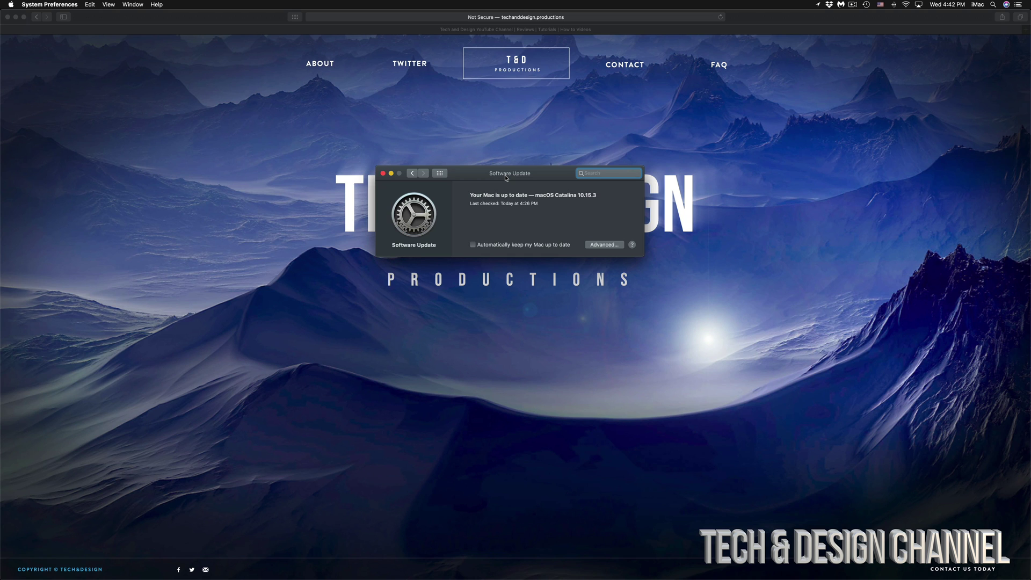